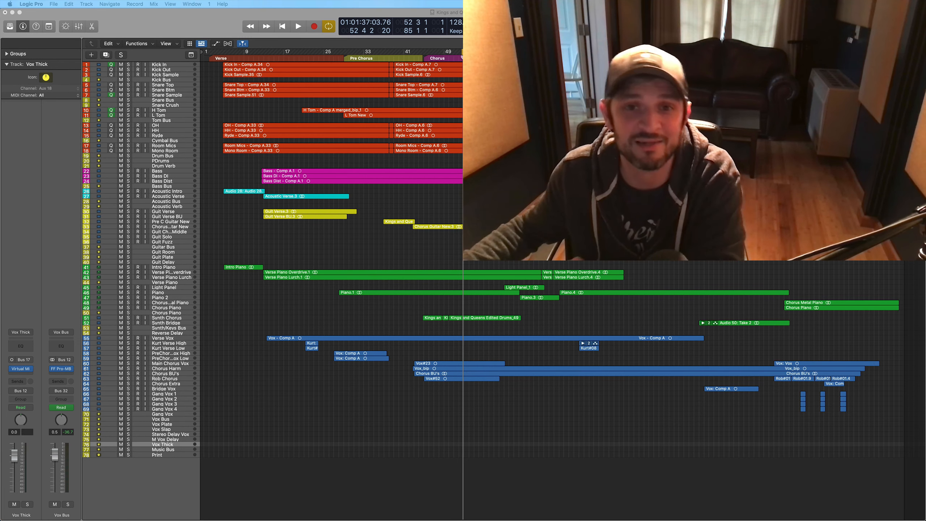
# Play the full mix from bar 52 in the first chorus through the second verse, stopping around bar 82.
pyautogui.click(460, 60)
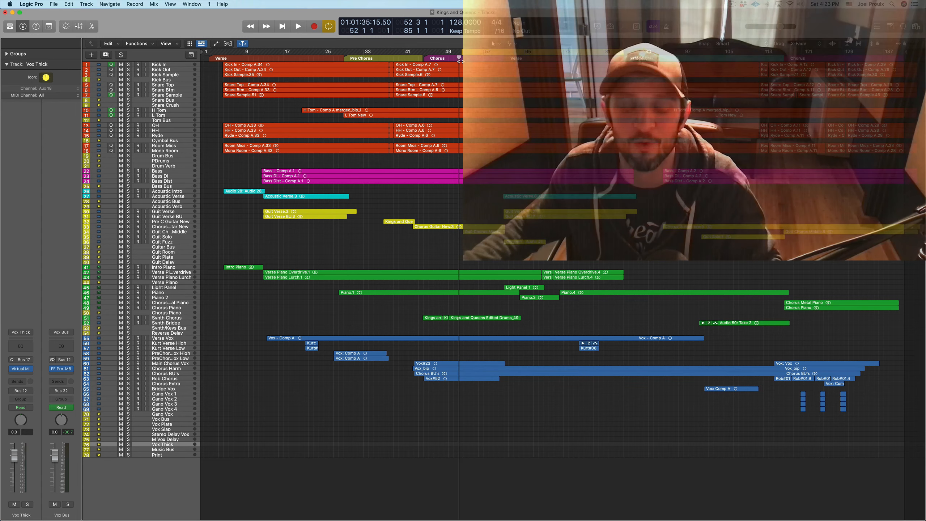
pyautogui.press('space')
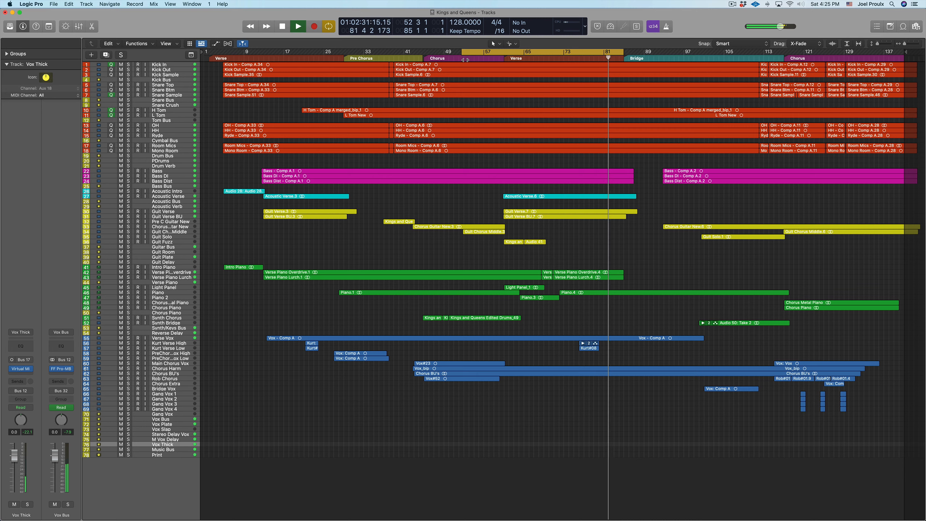
pyautogui.press('space')
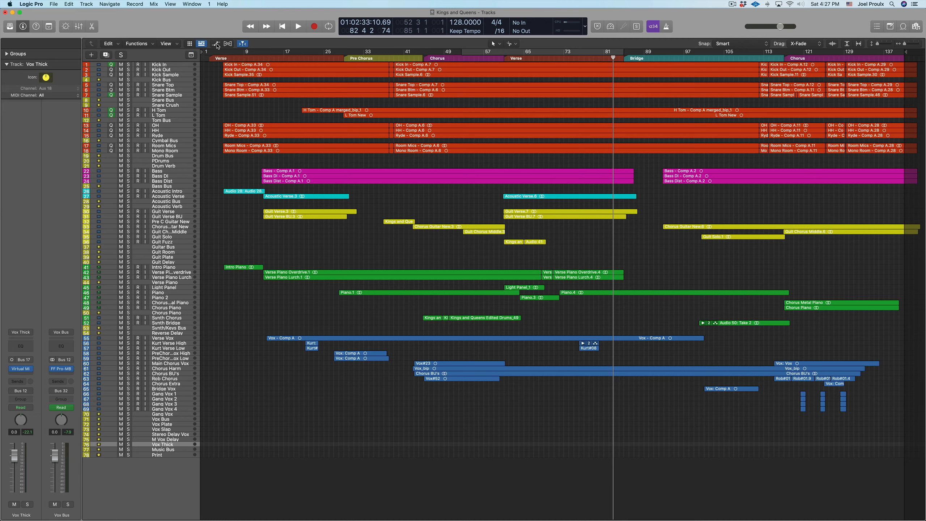
# Show automation on all tracks and bring the volume curves of the tom, cymbal, room and Drum Bus tracks into view.
pyautogui.click(216, 44)
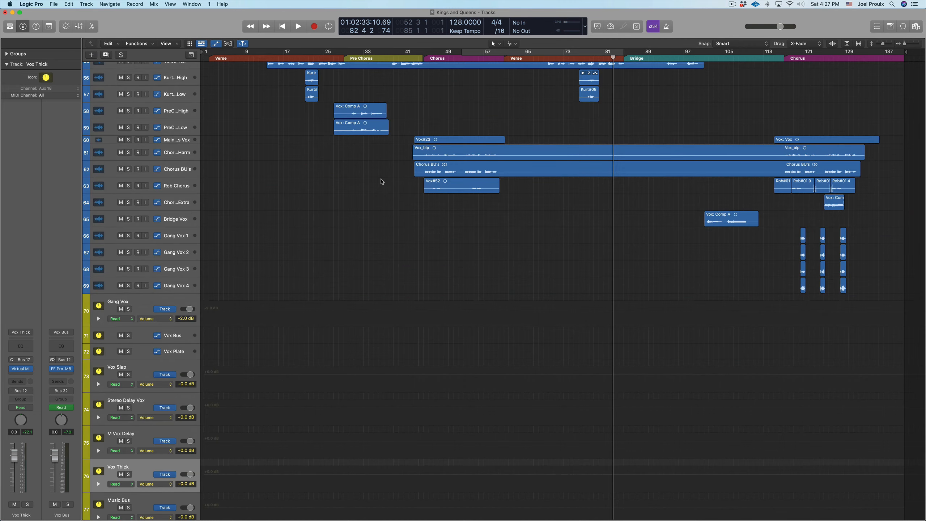
pyautogui.scroll(15, 381, 181)
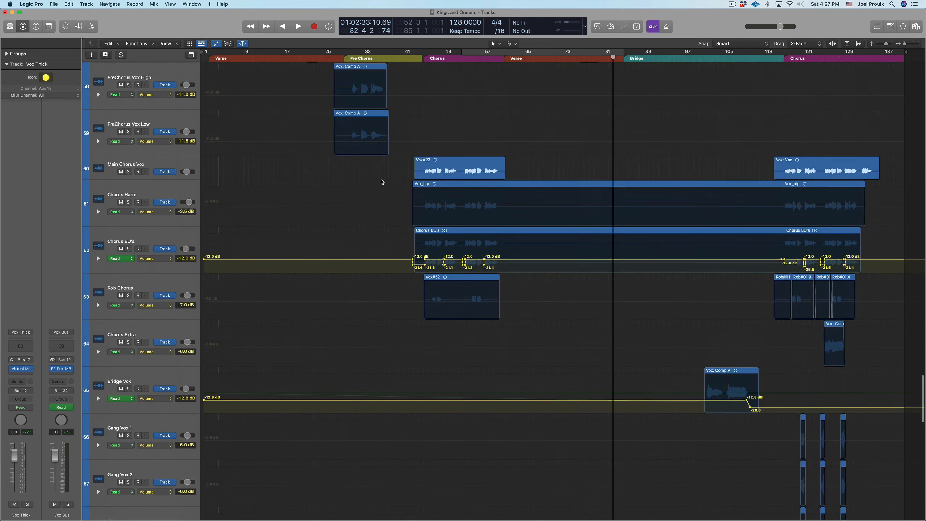
pyautogui.scroll(15, 381, 181)
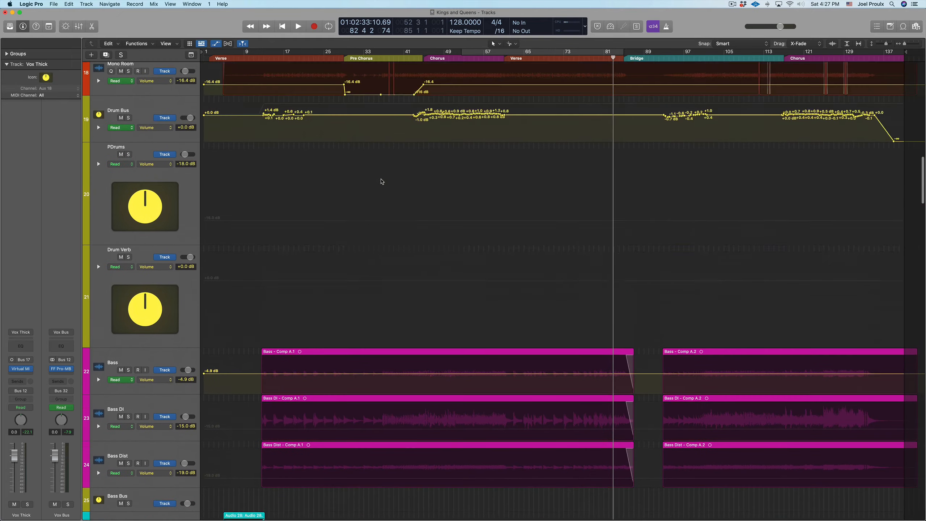
pyautogui.scroll(10, 381, 181)
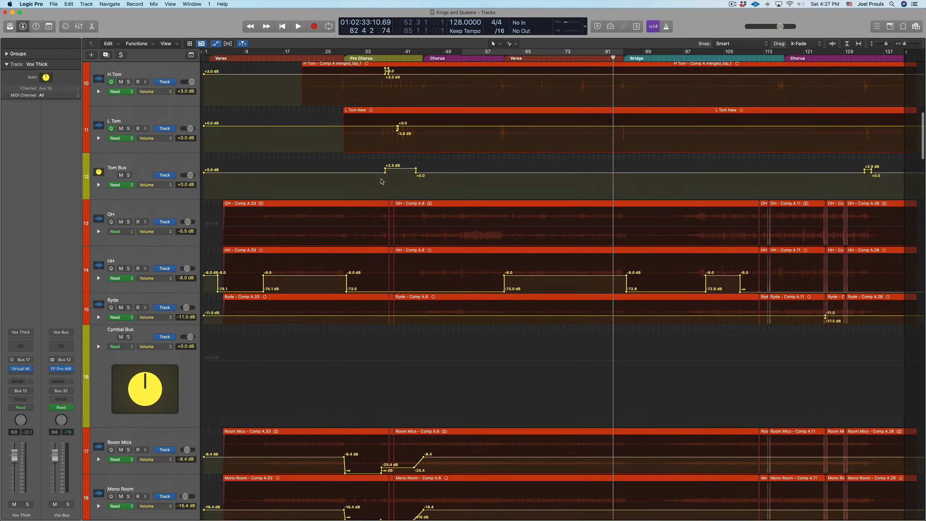
pyautogui.scroll(-5, 381, 181)
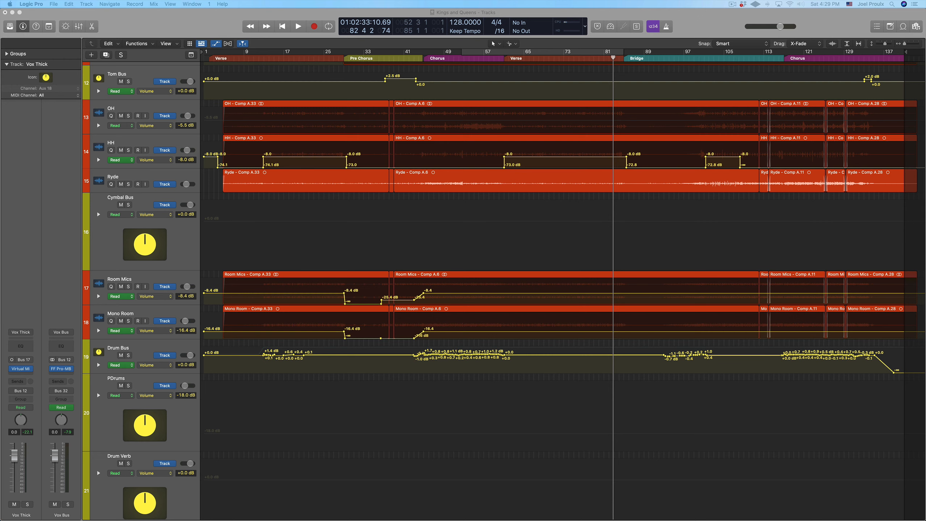
# Play the soloed Drum Bus from the pre-chorus into the first chorus to hear the room mic and bus volume rides.
pyautogui.scroll(4, 562, 291)
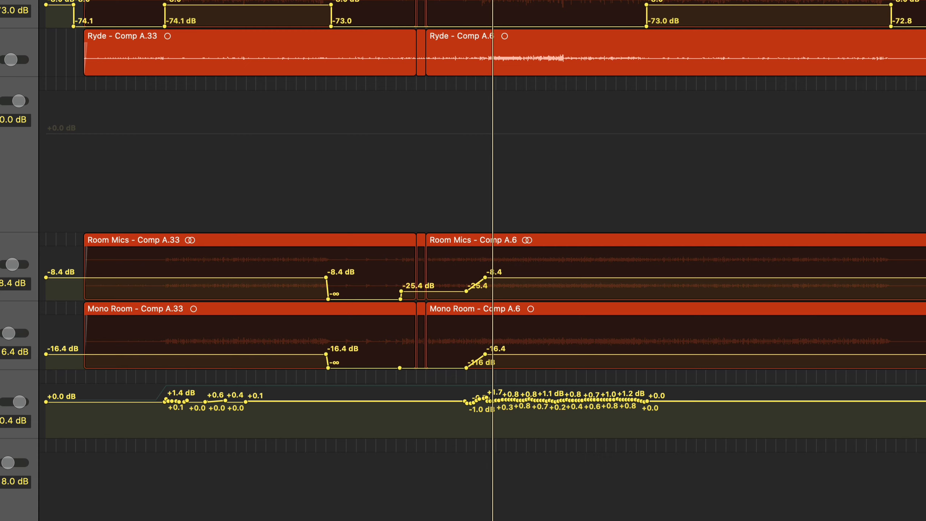
pyautogui.press('space')
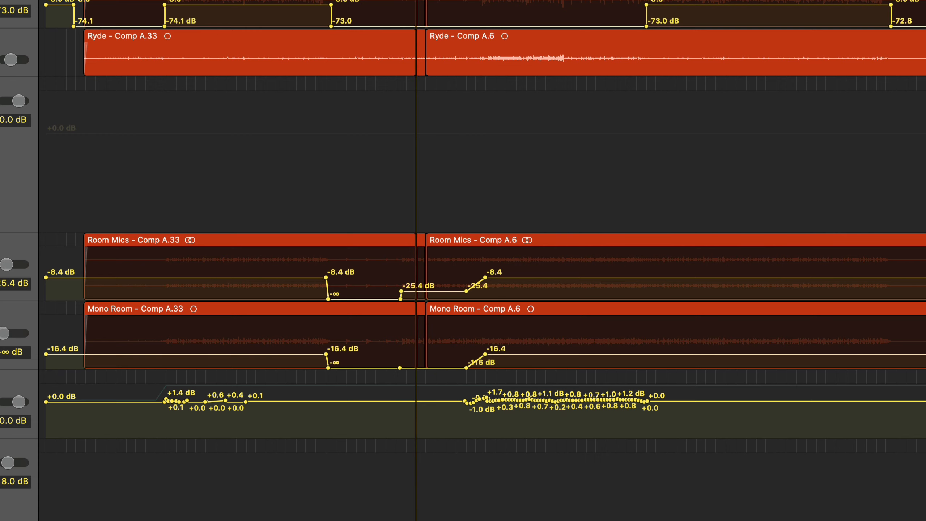
pyautogui.press('space')
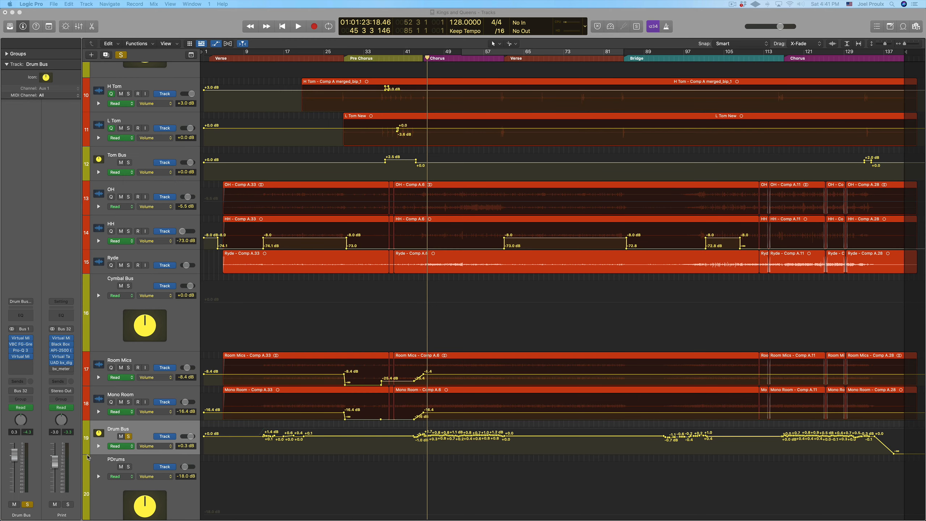
# Make the Drum Bus track taller and enlarge the timeline around the first chorus to show its volume automation points.
pyautogui.moveTo(88, 456); pyautogui.dragTo(98, 499)
pyautogui.scroll(5, 429, 457)
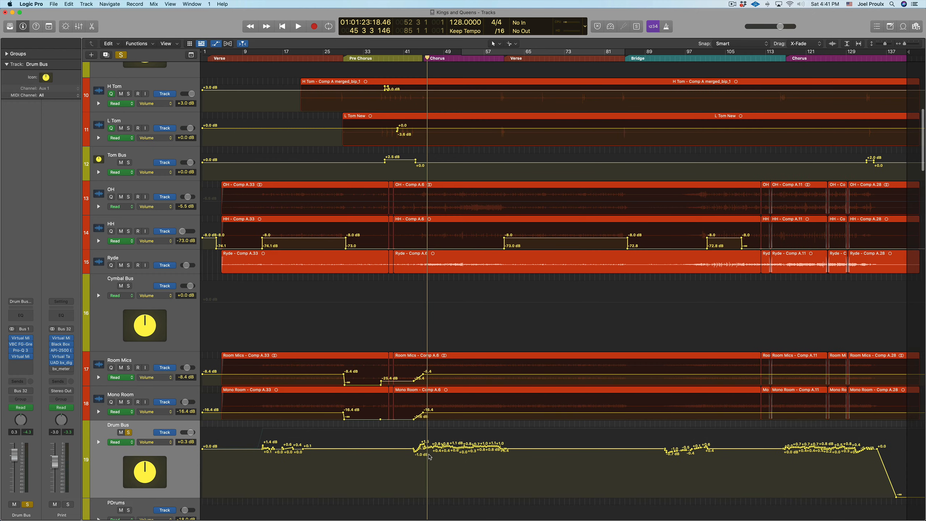
pyautogui.scroll(3, 429, 457)
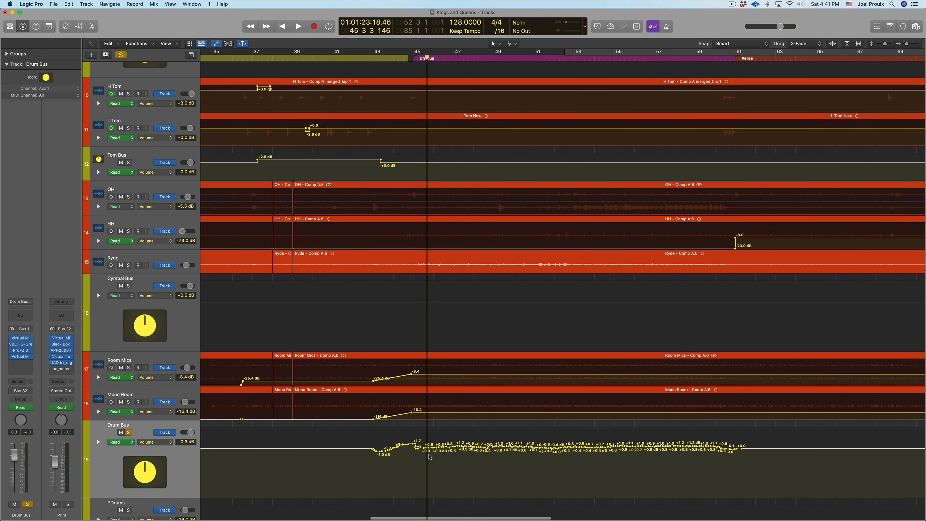
# Play the soloed Drum Bus through the entry into the first chorus while following its volume automation.
pyautogui.hscroll(1, 429, 456)
pyautogui.hscroll(-1, 399, 458)
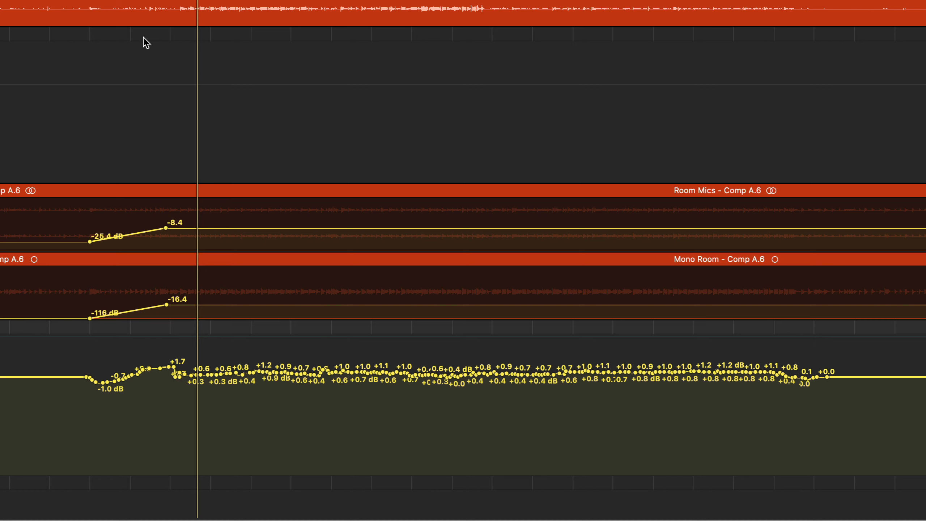
pyautogui.click(60, 1)
pyautogui.press('space')
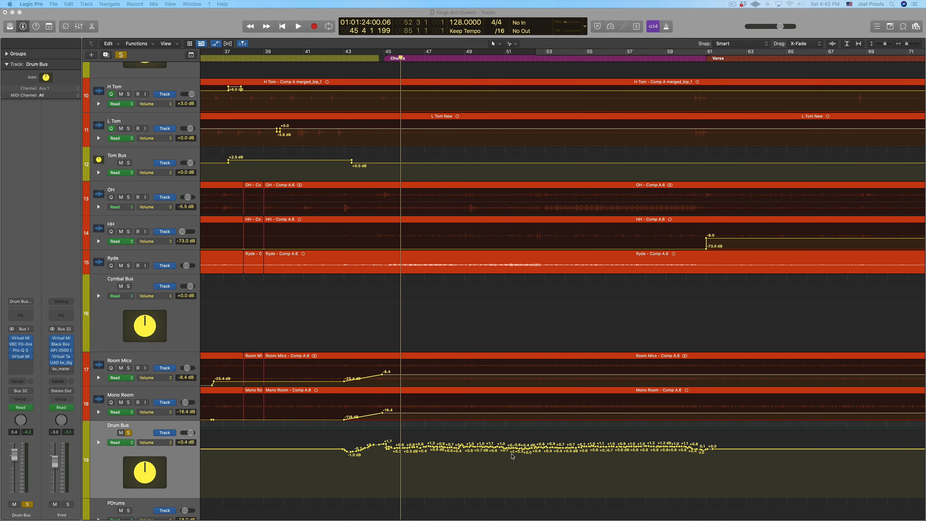
# Examine the volume automation of the Bass Bus and Chorus Guitar New tracks across the first chorus.
pyautogui.scroll(-2, 512, 455)
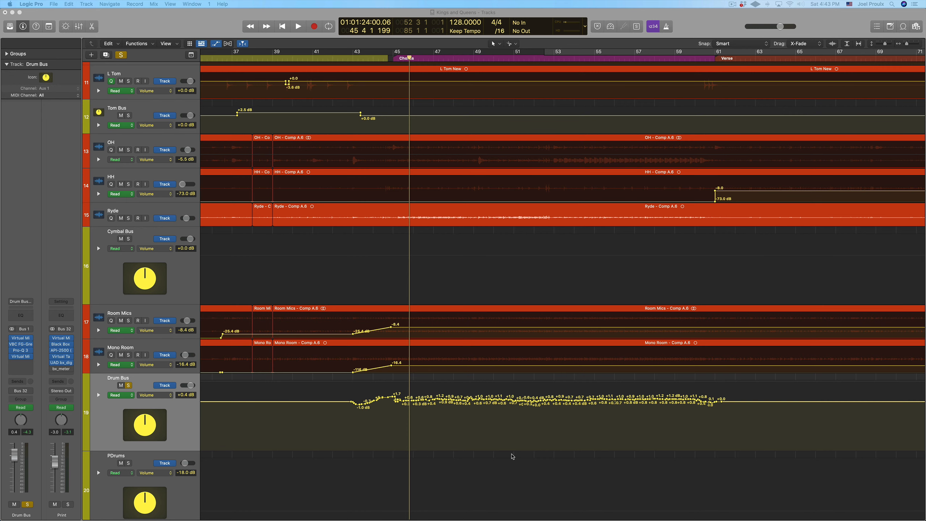
pyautogui.scroll(-2, 512, 456)
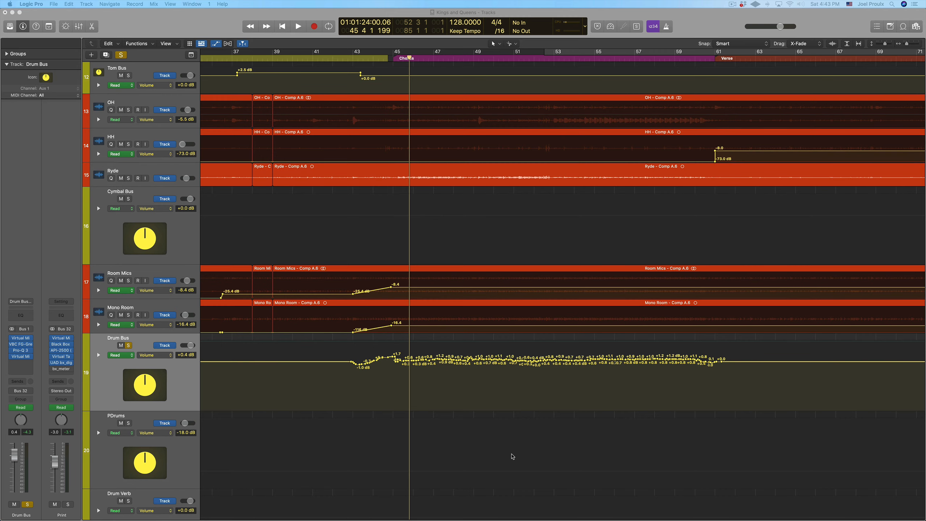
pyautogui.scroll(-10, 690, 236)
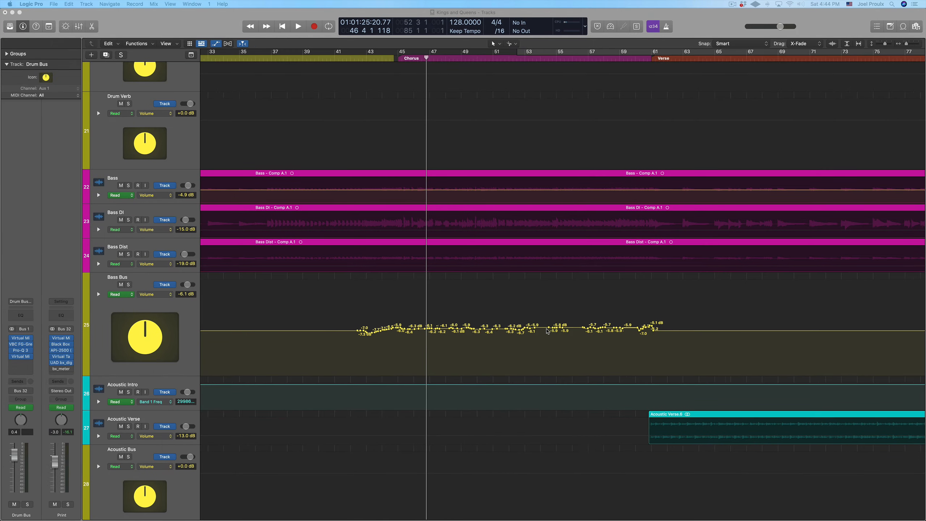
pyautogui.hscroll(3, 547, 331)
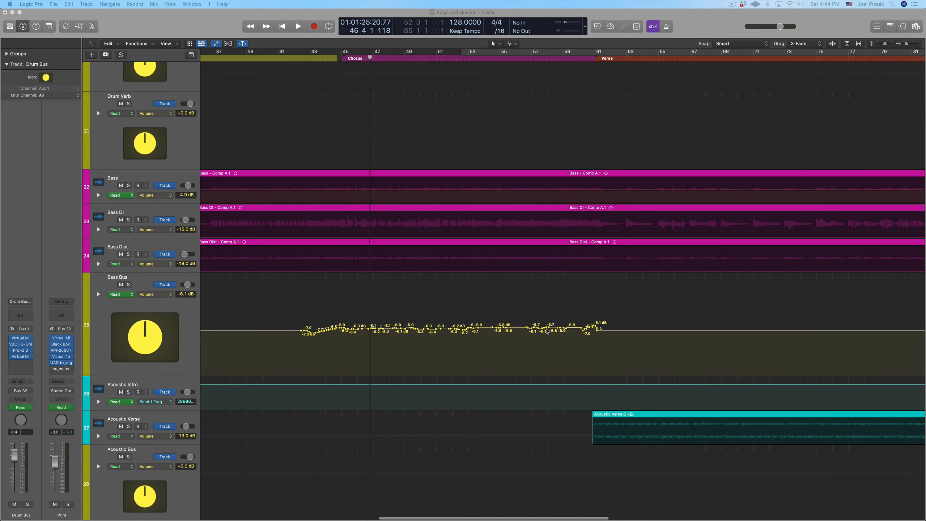
pyautogui.hscroll(-5, 546, 331)
pyautogui.scroll(-5, 450, 306)
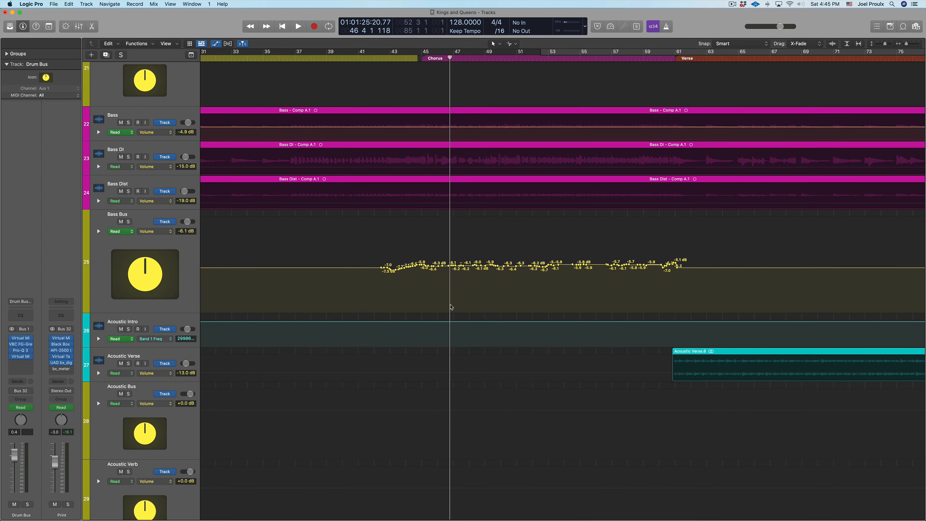
pyautogui.scroll(-8, 455, 309)
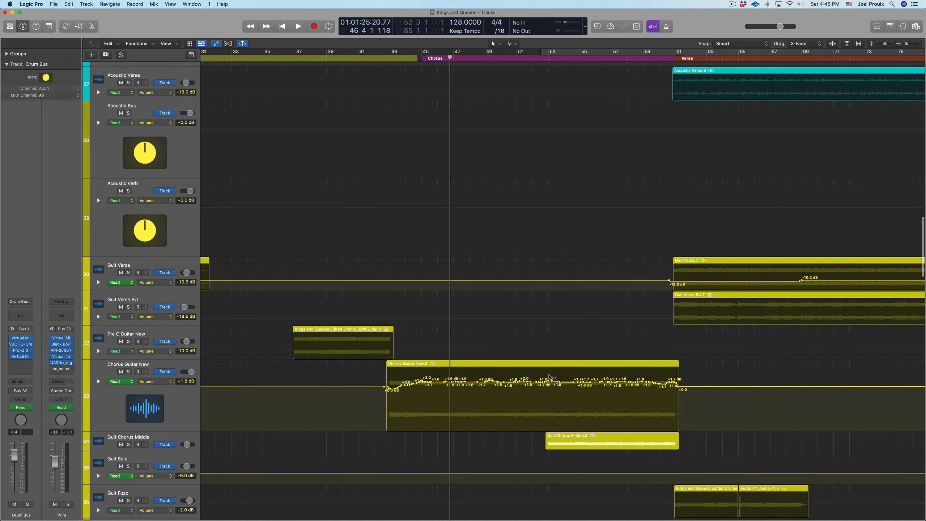
pyautogui.scroll(-12, 509, 383)
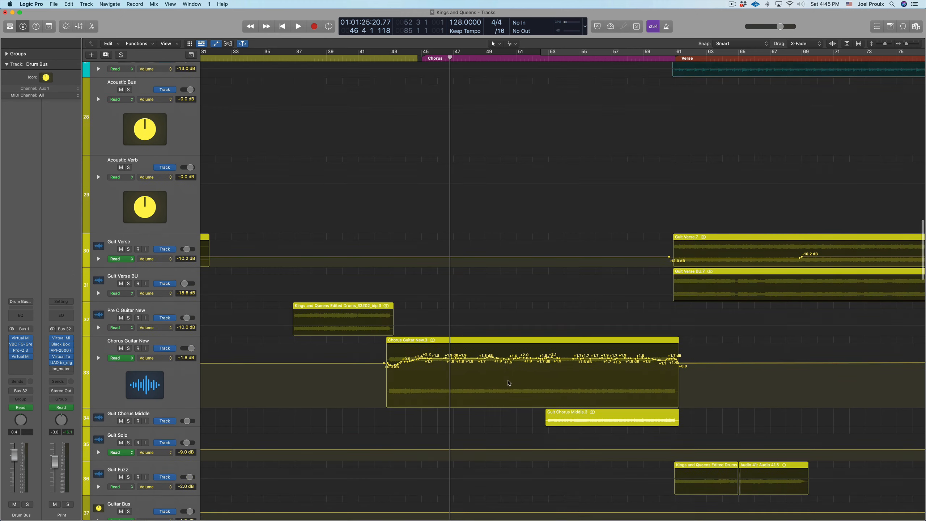
# Examine the Verse Piano bus volume automation in the second verse and then in the first verse.
pyautogui.scroll(-3, 509, 383)
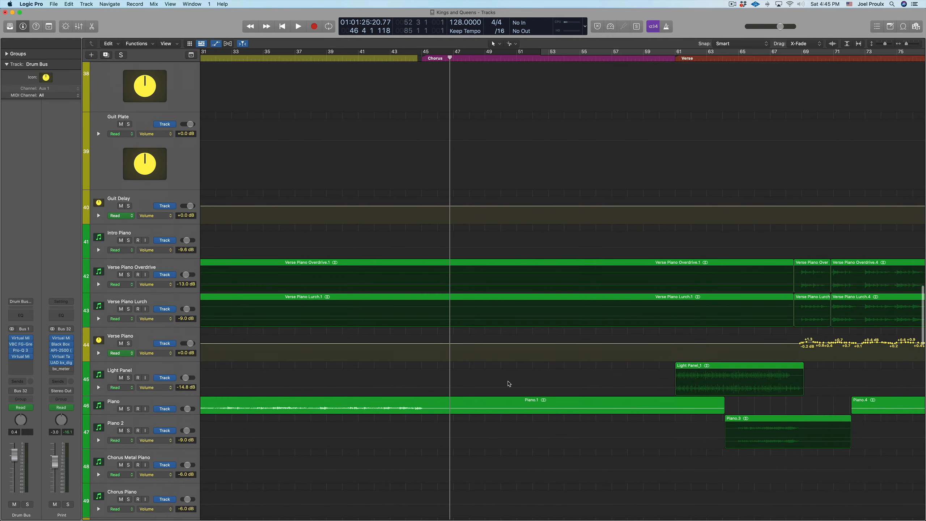
pyautogui.hscroll(10, 507, 383)
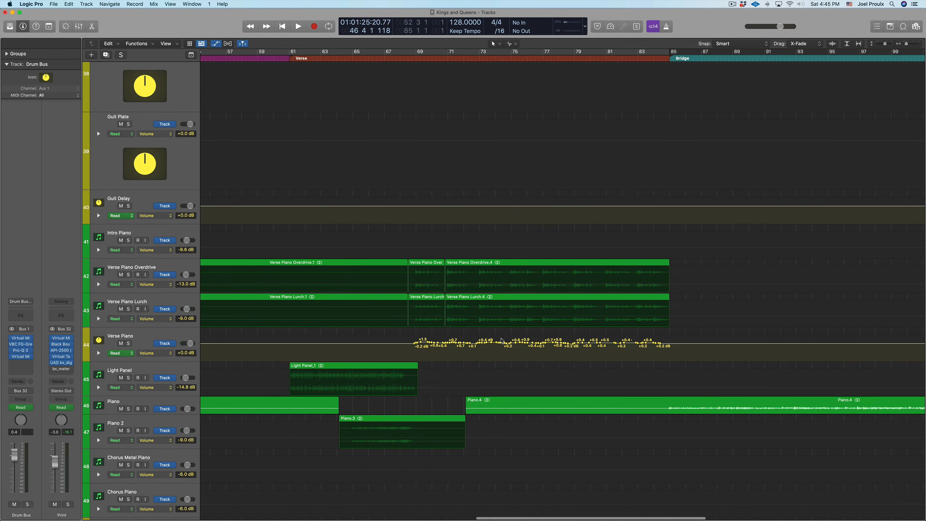
pyautogui.hscroll(-20, 495, 347)
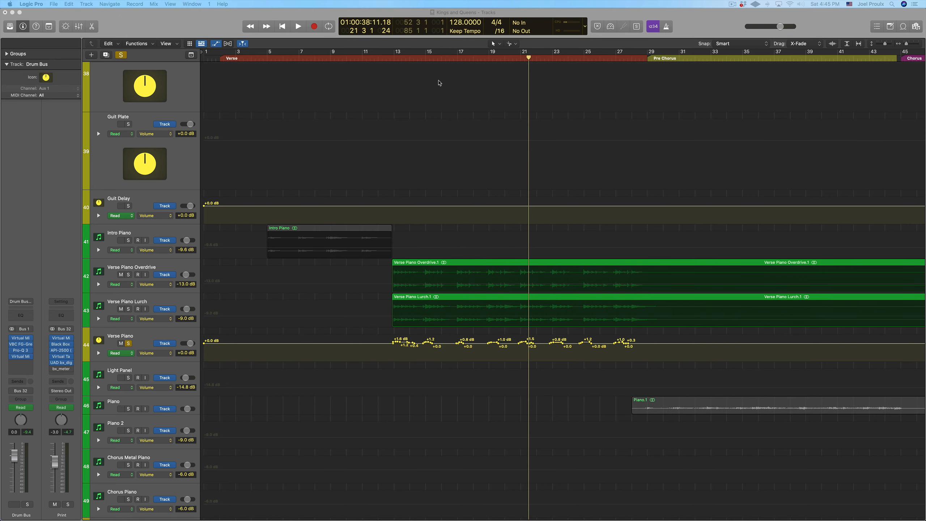
# Play the soloed Verse Piano bus from just before bar 13 to hear its volume rides between phrases.
pyautogui.moveTo(395, 60); pyautogui.dragTo(385, 66)
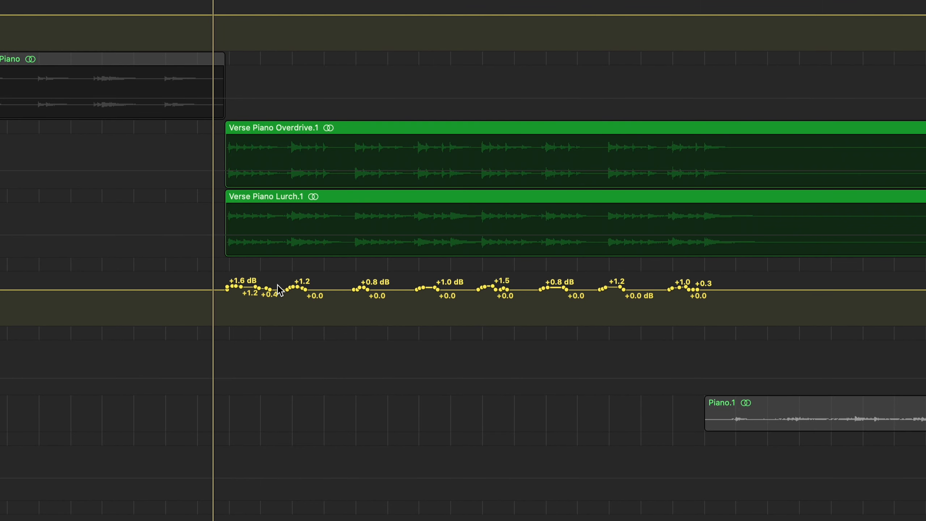
pyautogui.scroll(1, 278, 285)
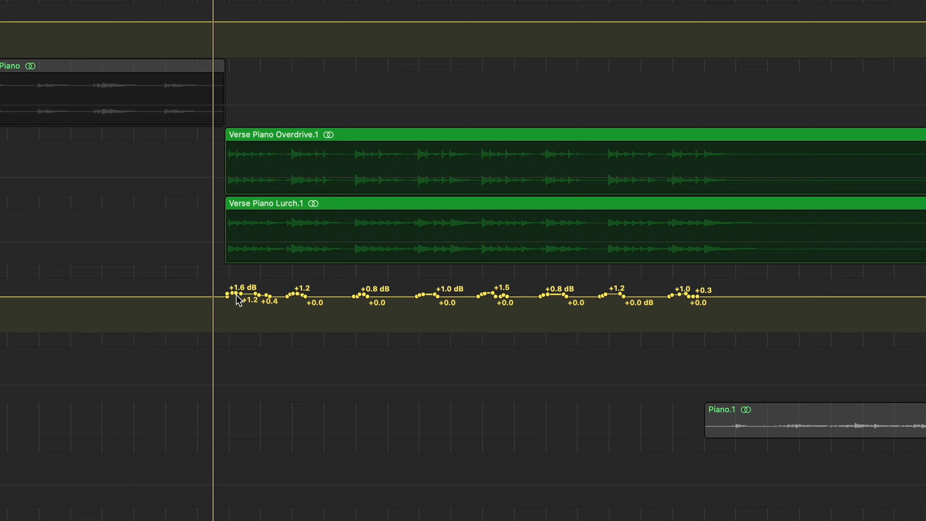
pyautogui.press('space')
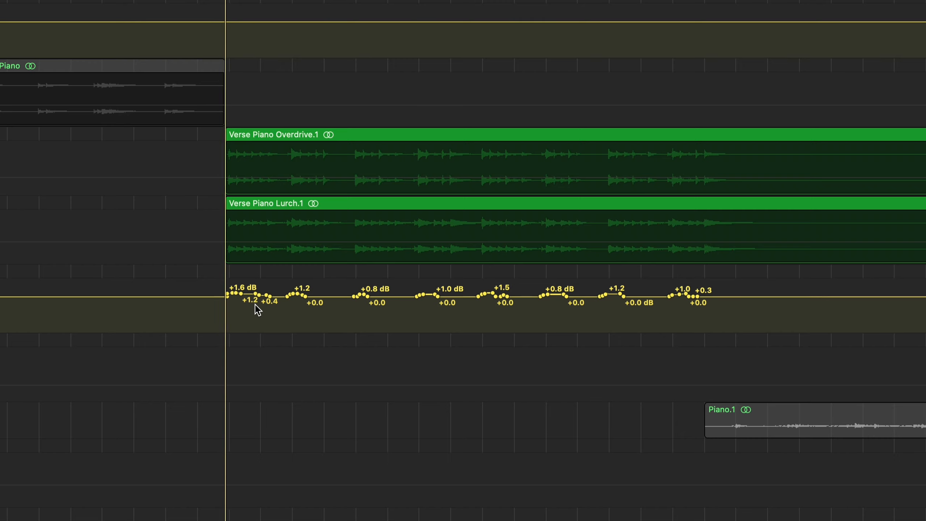